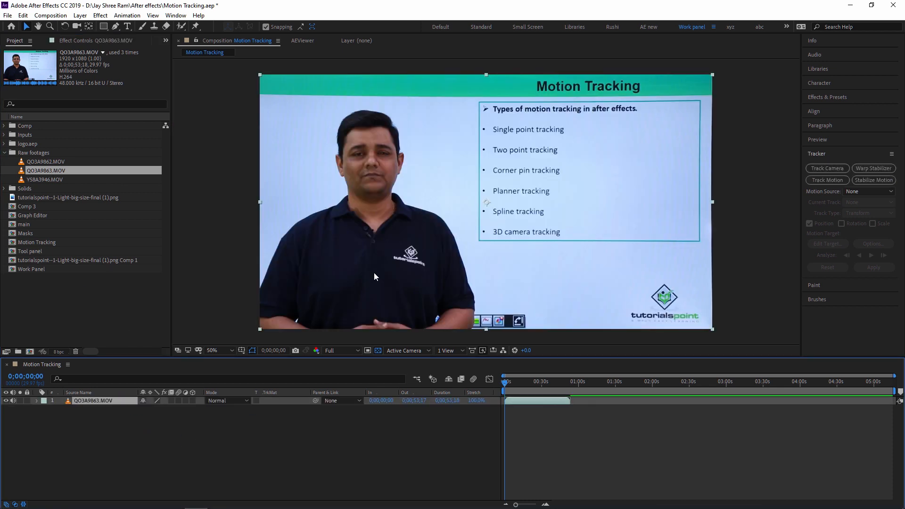
Add the tutorialspoint logo composition above the QO3A9863.MOV layer at 0;00;42;10, scale it to 6%, and place it on the presenter's chest
drag(507, 382, 557, 386)
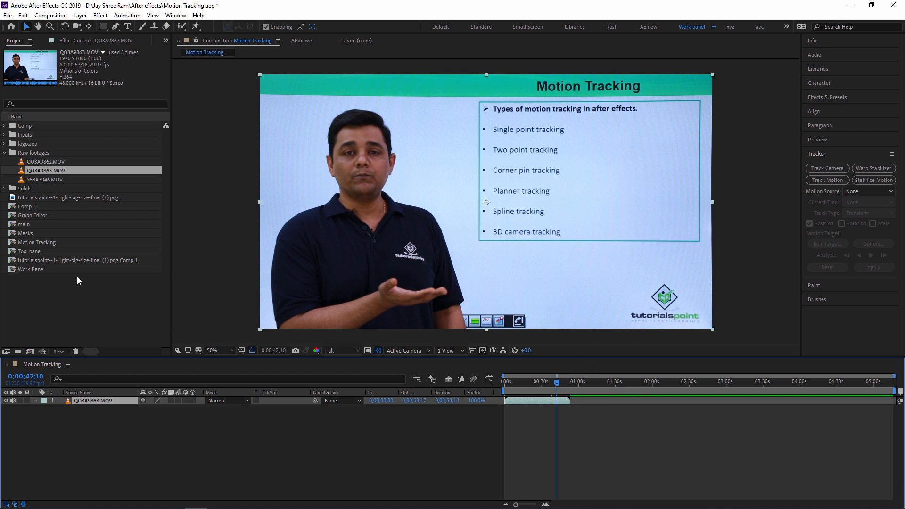
drag(84, 260, 126, 405)
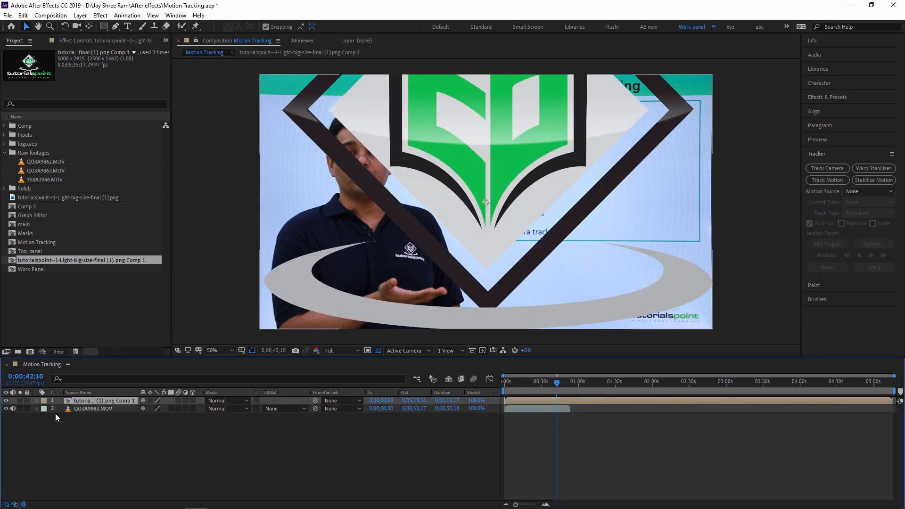
key(s)
drag(154, 409, 114, 408)
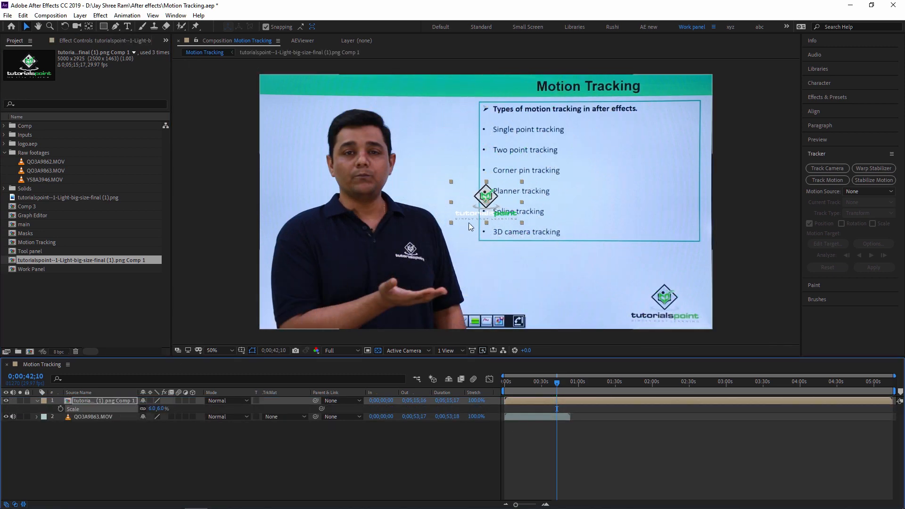
drag(486, 202, 350, 263)
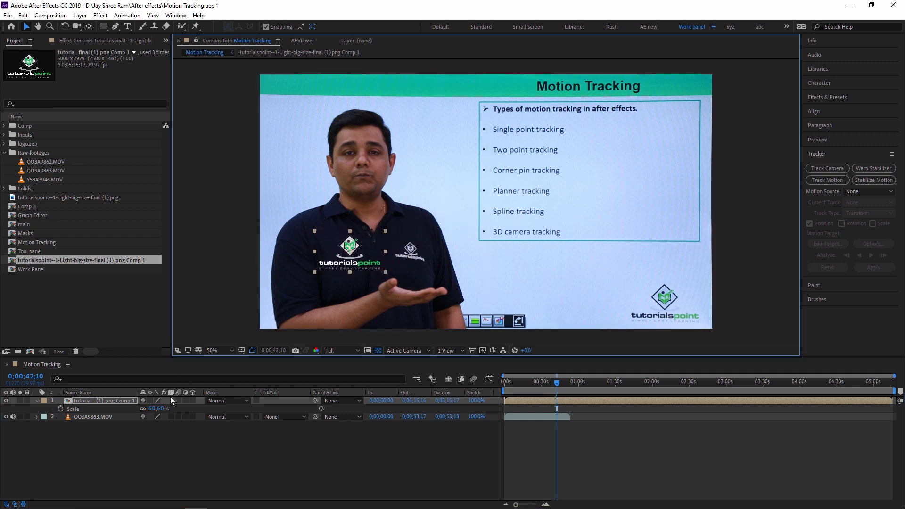
Set the logo's scale to 5% and position it just above the presenter's open palm at 0;00;38;20
click(150, 408)
key(Return)
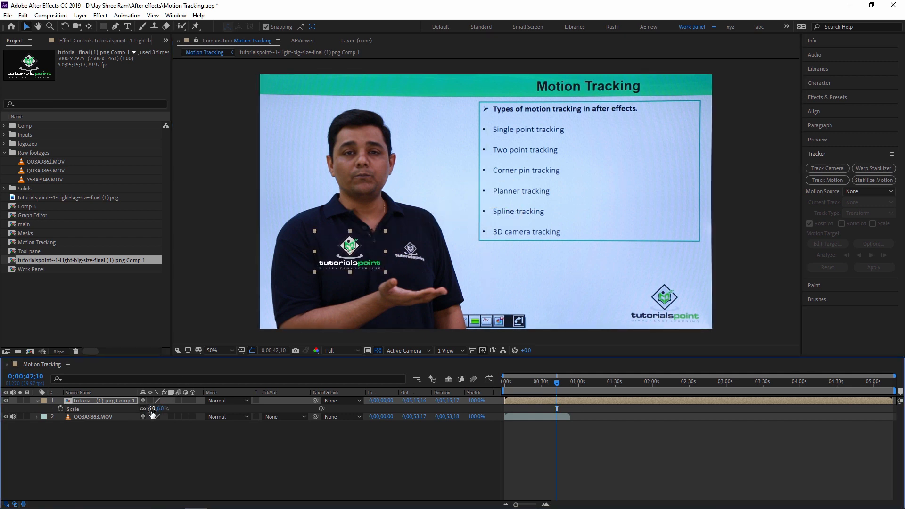
click(150, 409)
text(5)
key(Return)
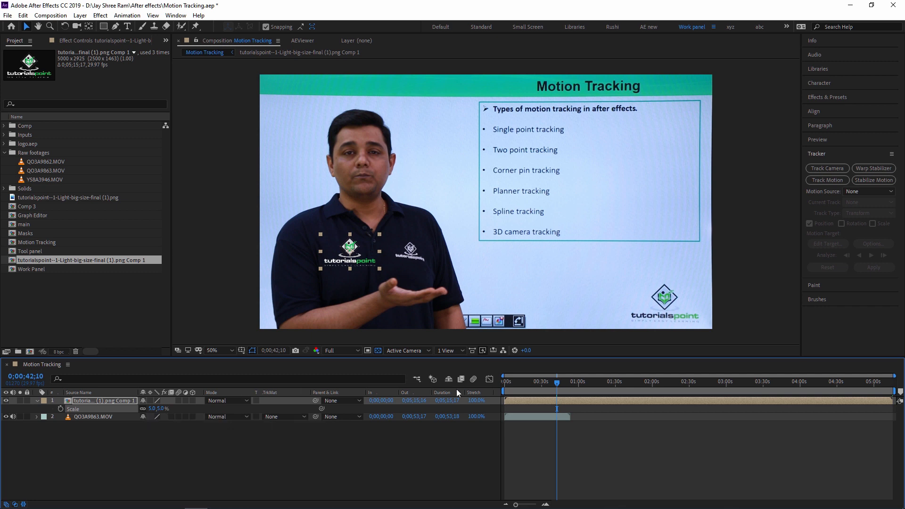
click(550, 386)
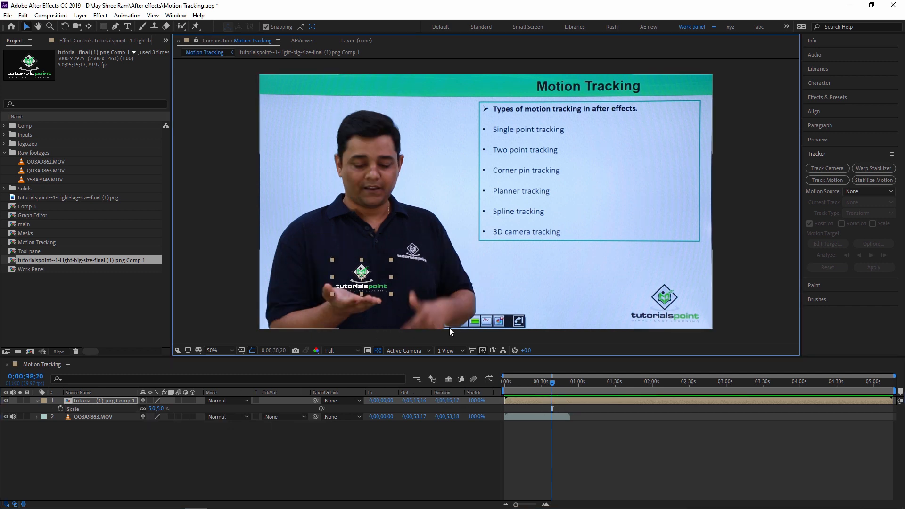
drag(362, 279, 356, 271)
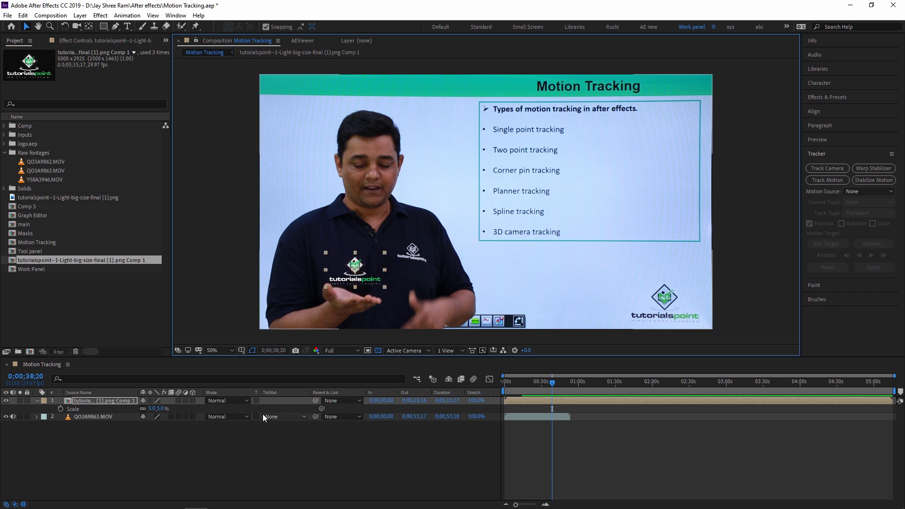
Open the QO3A9863.MOV layer in its Layer viewer and start Track Motion with that layer as the motion source
click(106, 432)
click(103, 416)
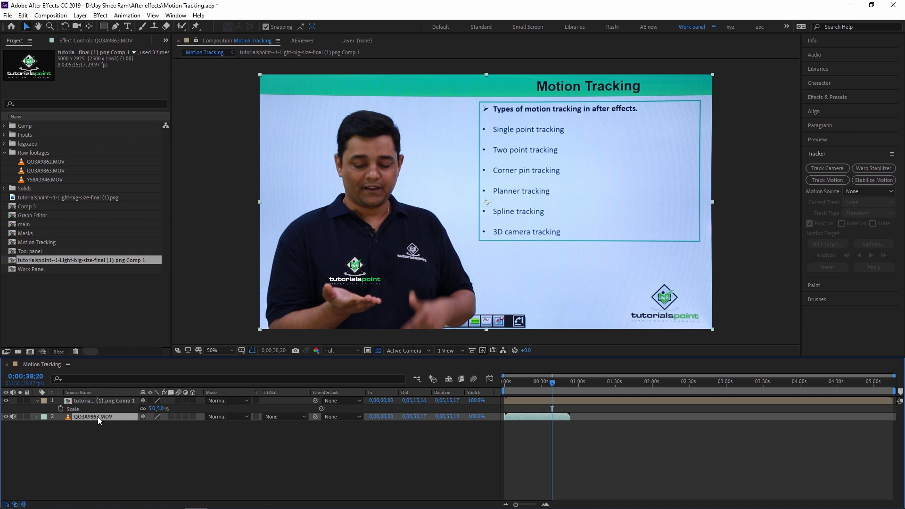
double_click(97, 417)
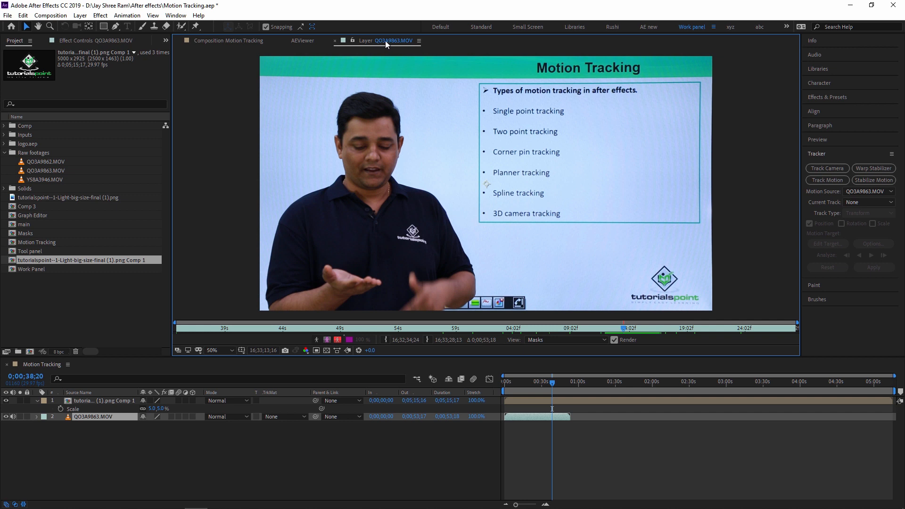
scroll(341, 233, up, 2)
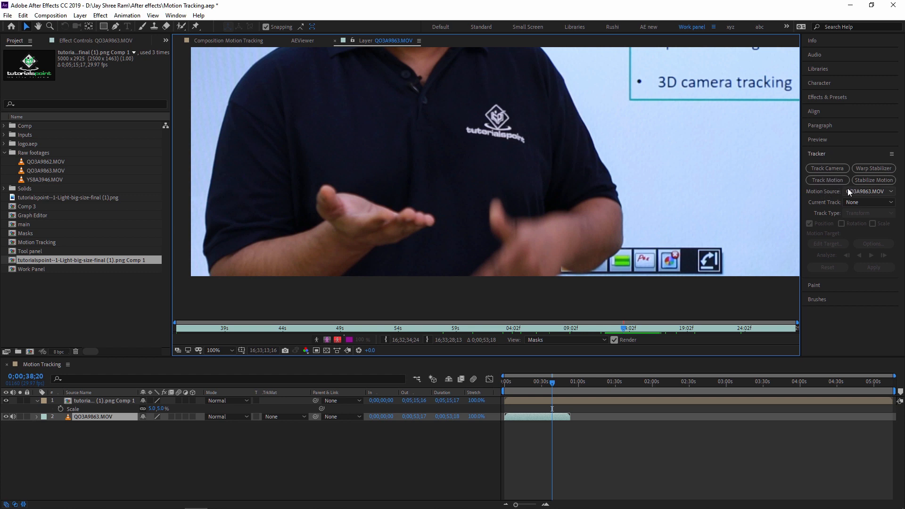
click(867, 191)
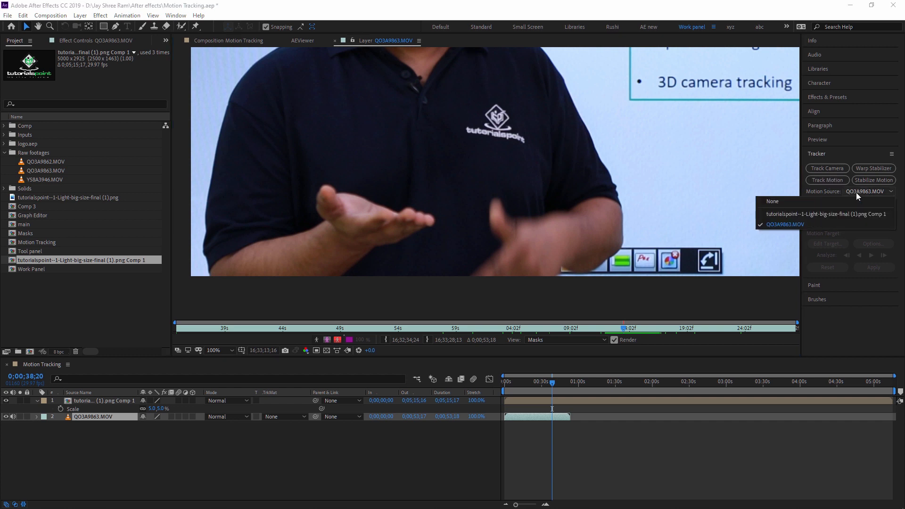
click(857, 191)
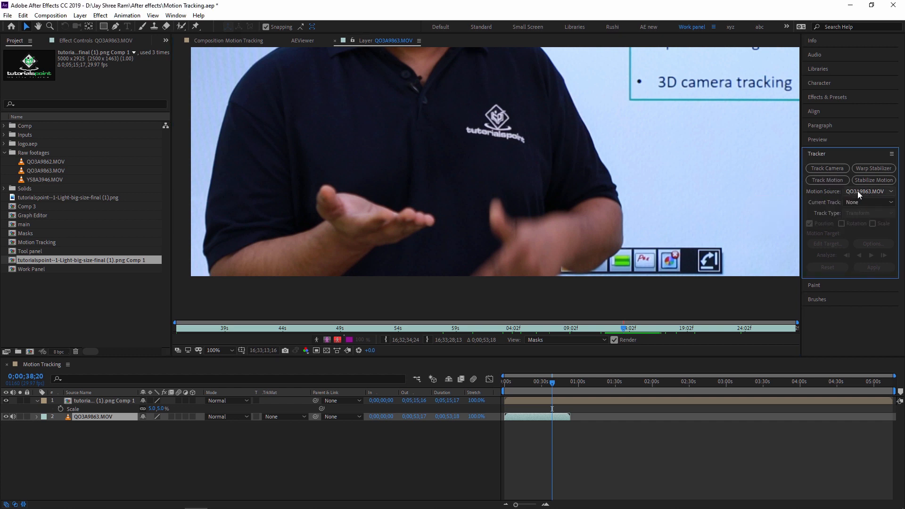
click(831, 180)
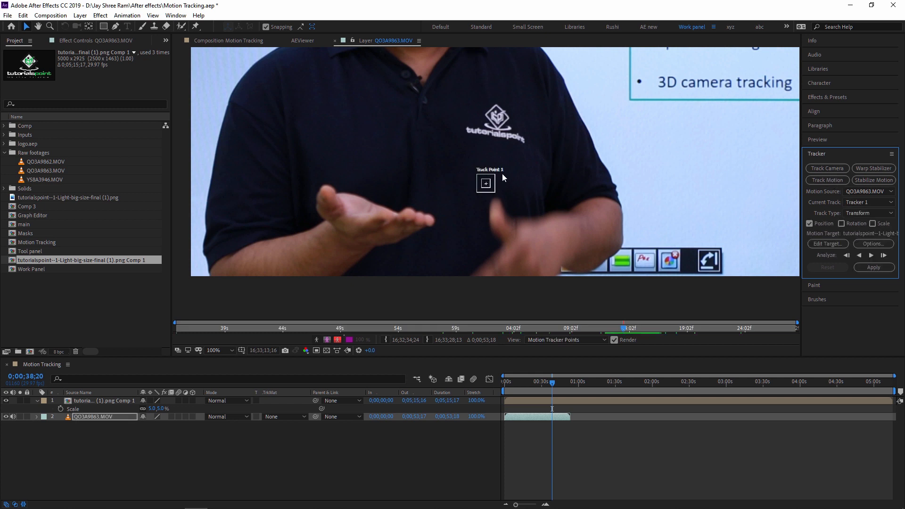
Place Track Point 1 on the fingers of the presenter's open hand at 0;00;38;20
key(period)
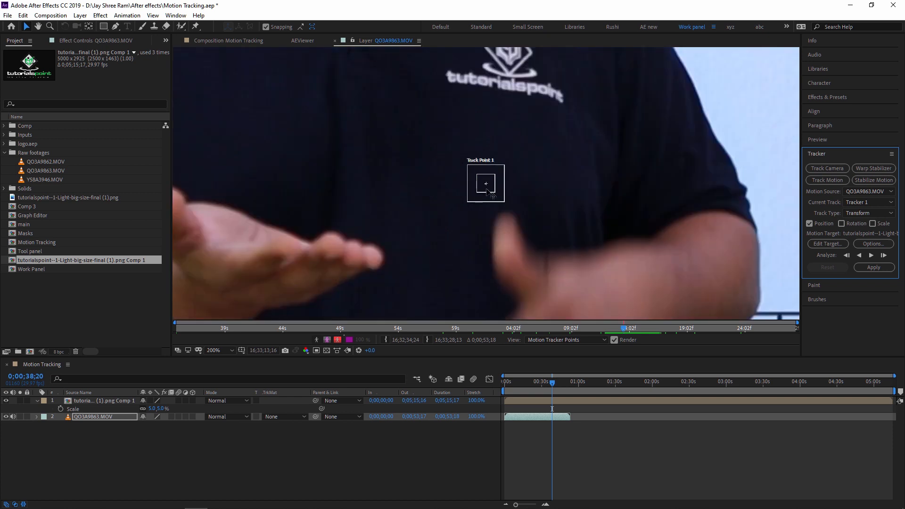
drag(493, 191, 284, 265)
key(space)
drag(388, 195, 575, 132)
scroll(496, 152, down, 1)
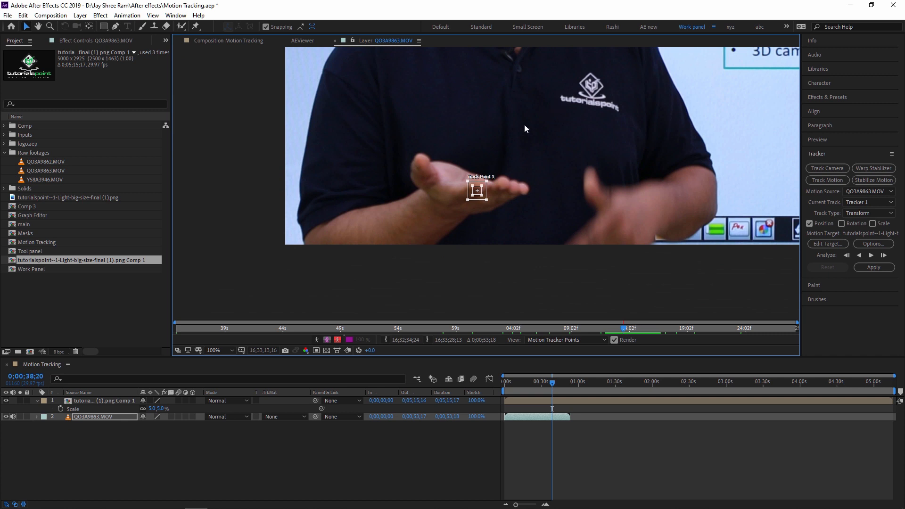
scroll(477, 176, up, 1)
scroll(570, 126, down, 1)
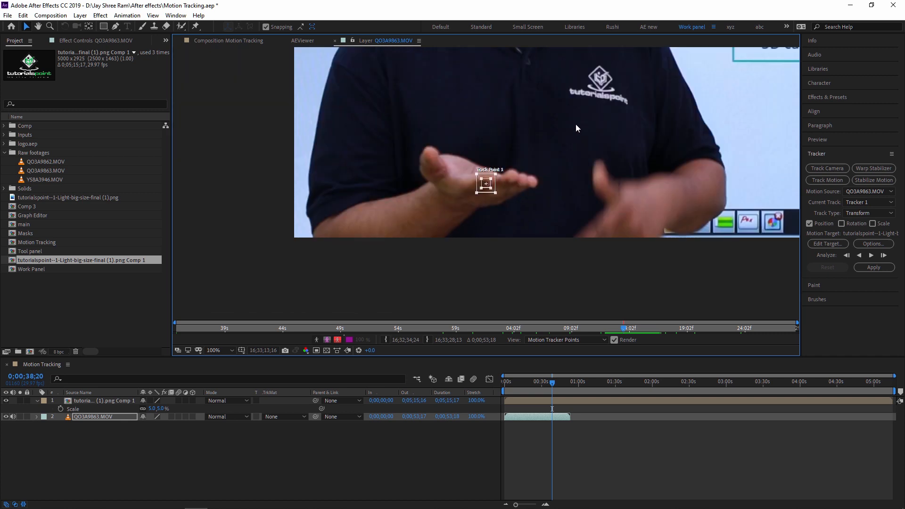
scroll(576, 123, up, 1)
scroll(483, 184, up, 1)
drag(497, 195, 485, 196)
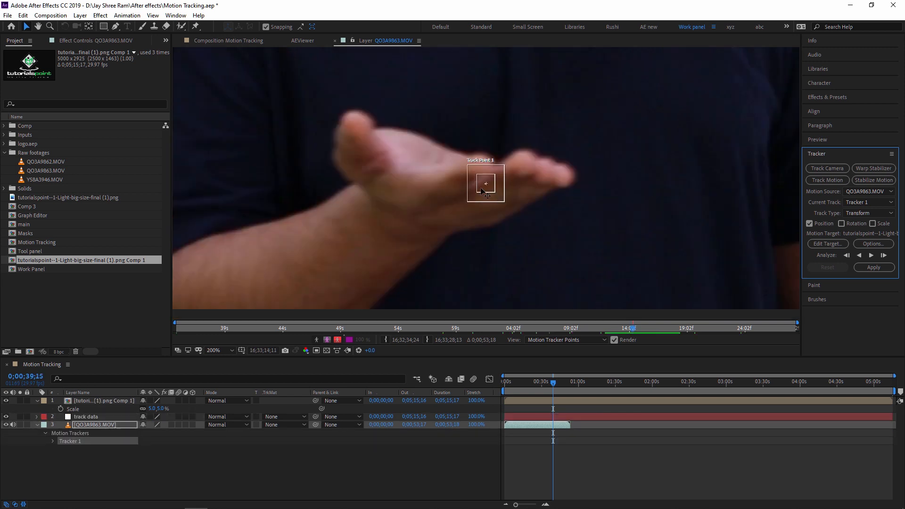
Place Track Point 1 on the presenter's thumb tip at 0;00;39;15 and set the track data layer as the motion target
drag(486, 186, 349, 132)
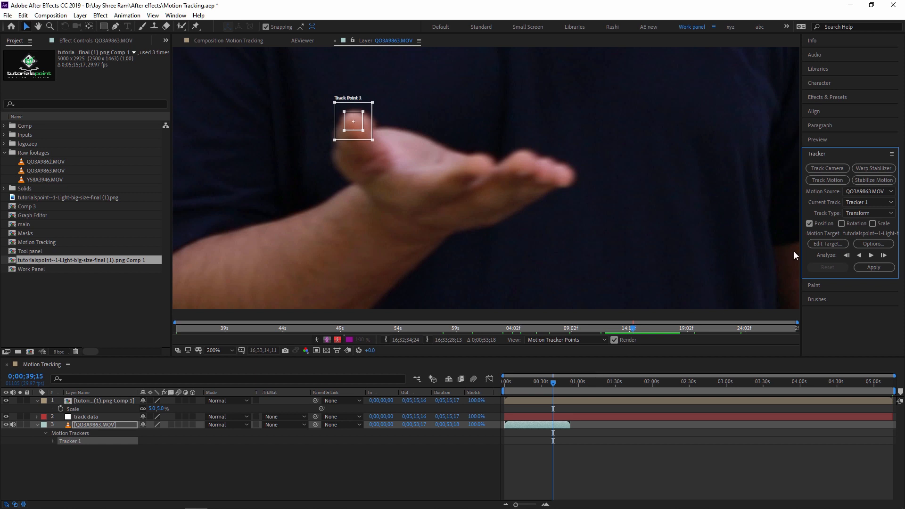
click(828, 245)
click(463, 236)
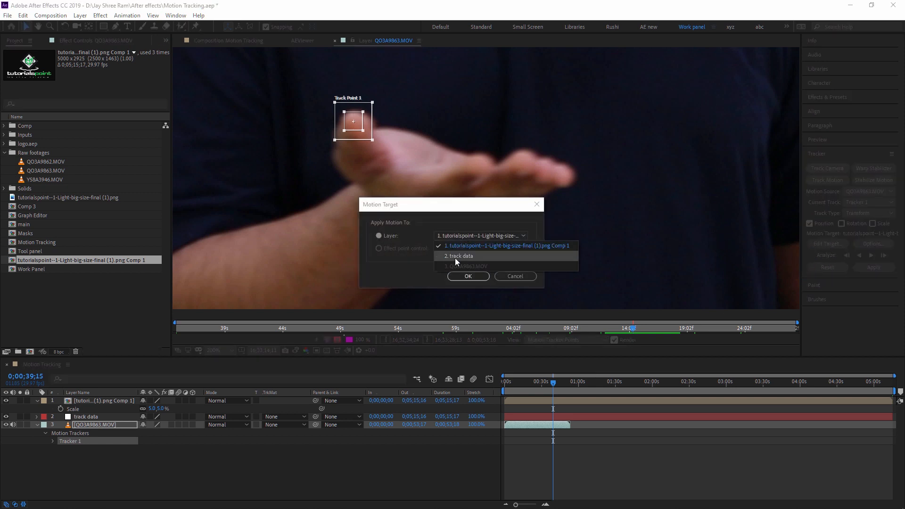
click(455, 259)
click(467, 278)
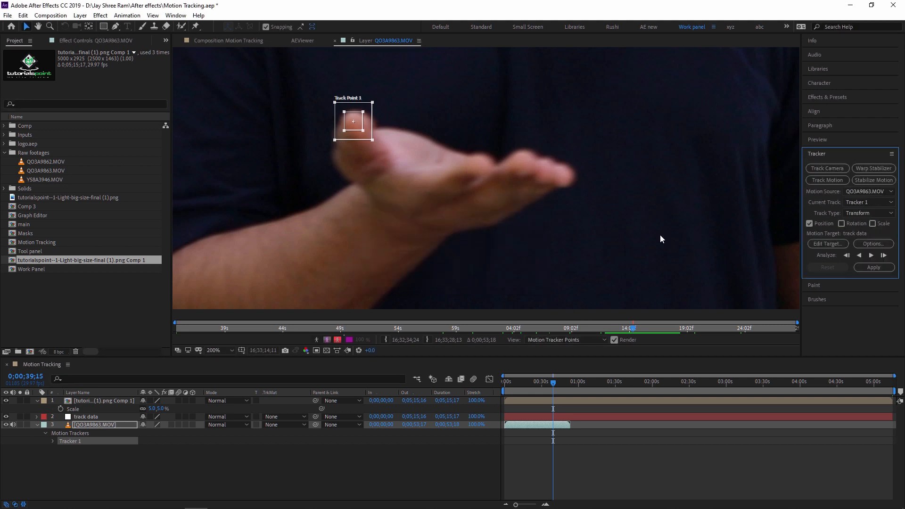
Analyze the track forward frame by frame to 0;00;39;20, realigning Track Point 1 on the thumb tip wherever it drifts
click(883, 255)
click(884, 255)
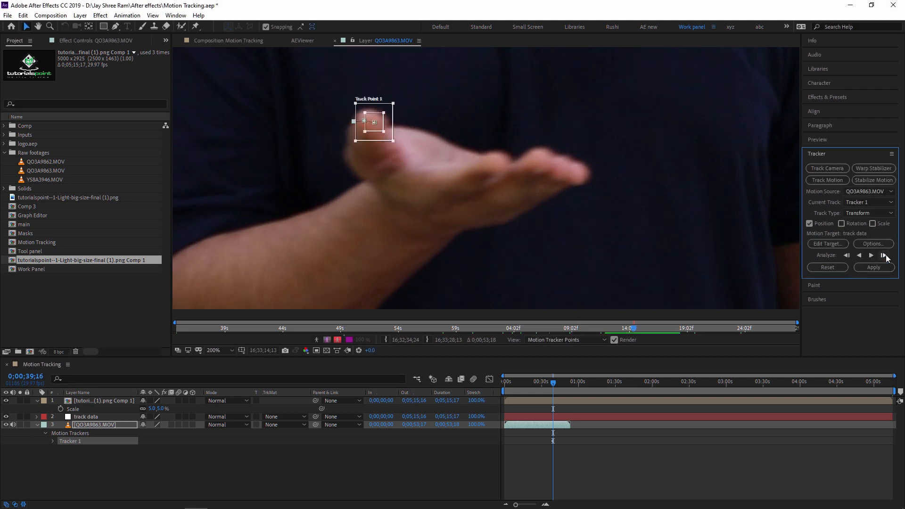
click(884, 255)
drag(395, 136, 415, 122)
click(884, 255)
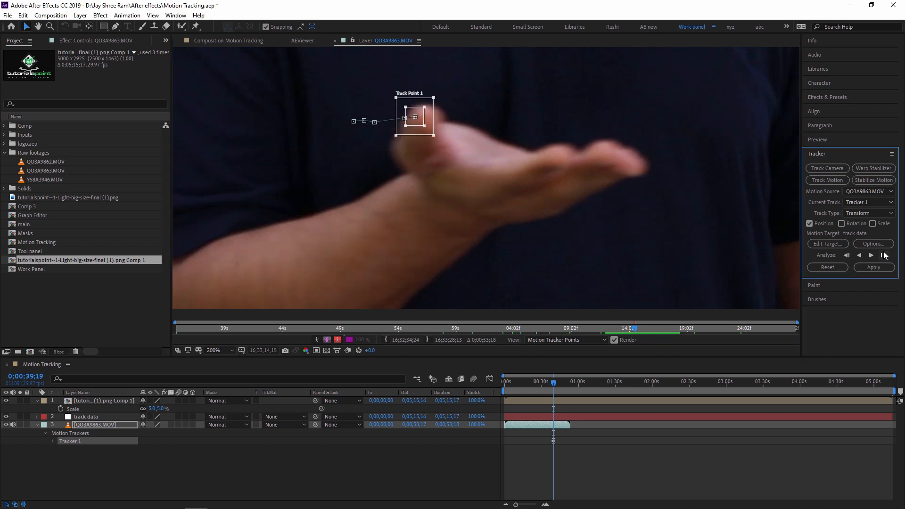
click(884, 255)
drag(426, 132, 447, 117)
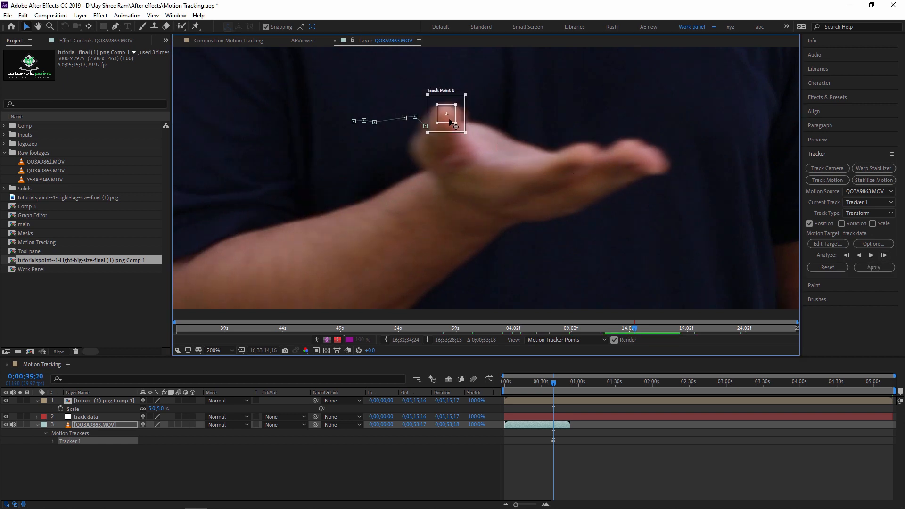
Continue analyzing the thumb-tip track one frame at a time up to 0;00;40;13
click(885, 256)
click(885, 255)
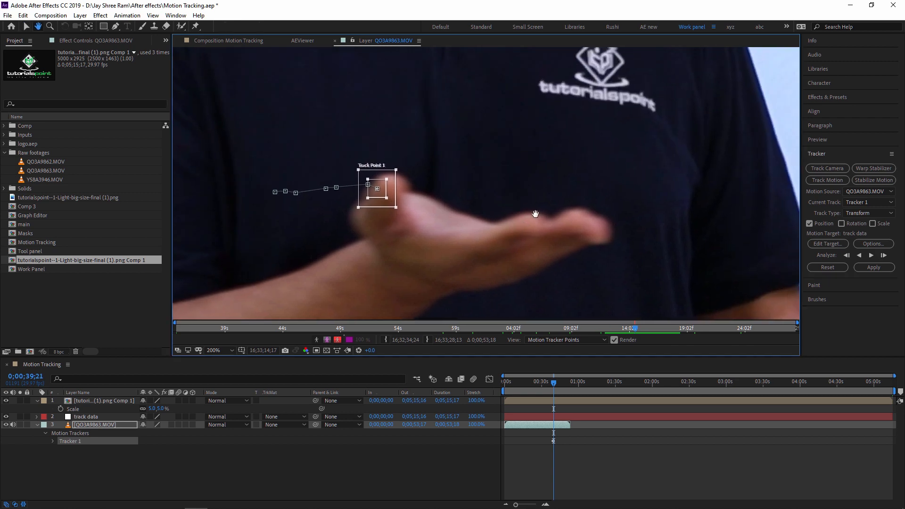
click(885, 256)
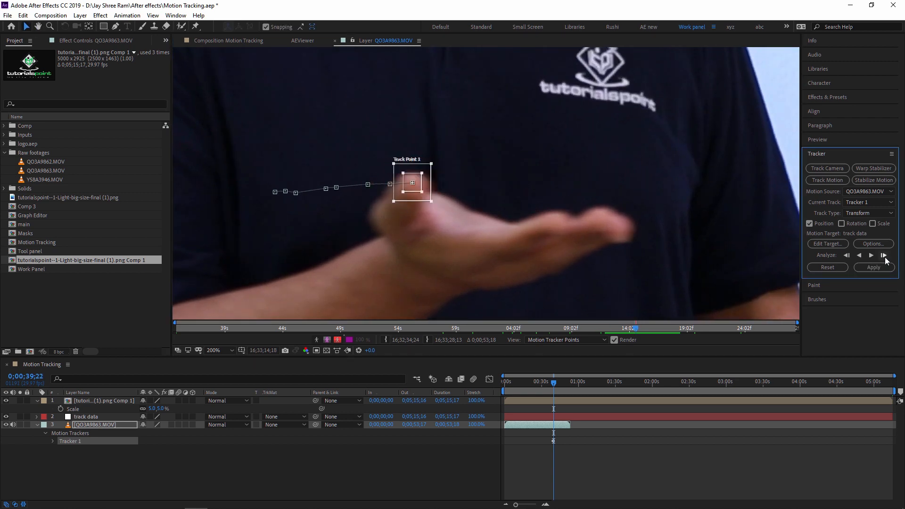
click(883, 256)
click(884, 255)
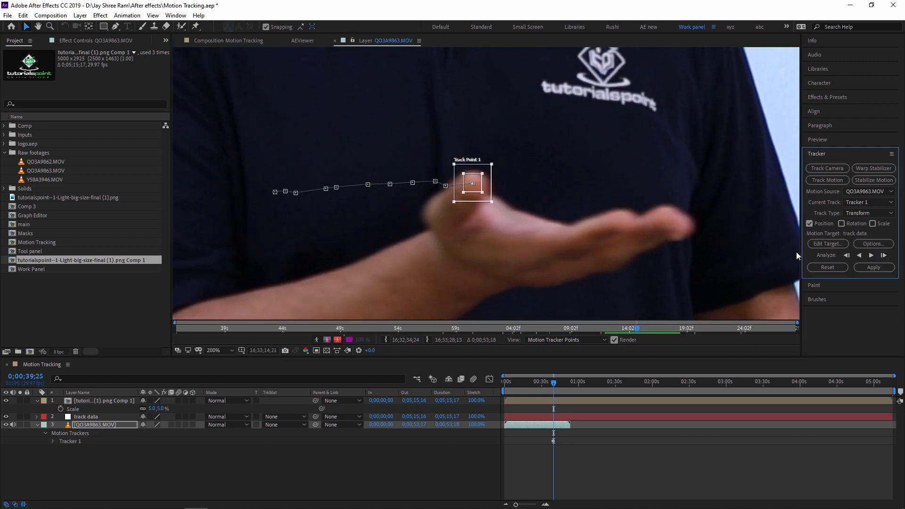
click(883, 255)
click(884, 255)
click(884, 256)
click(884, 256)
click(884, 255)
click(884, 256)
click(884, 255)
click(884, 255)
click(883, 255)
click(884, 256)
click(884, 256)
click(884, 256)
click(883, 256)
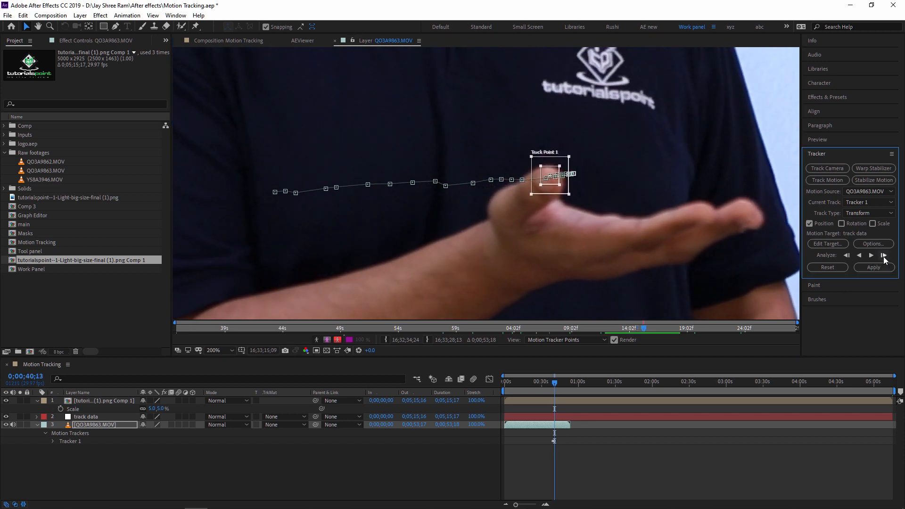
Track the thumb tip forward frame by frame as the hand moves back, up to 0;00;41;03
click(884, 256)
click(884, 255)
click(884, 255)
drag(505, 192, 193, 201)
click(884, 256)
click(884, 255)
click(884, 255)
click(884, 255)
click(884, 256)
click(884, 256)
click(883, 256)
click(884, 255)
click(884, 255)
click(884, 256)
click(884, 255)
click(884, 256)
click(884, 255)
click(884, 255)
click(884, 255)
Analyze frame by frame past 0;00;41;03, step back to the drifted frames, and move Track Point 1 back onto the thumb tip at 0;00;41;17
scroll(198, 203, down, 1)
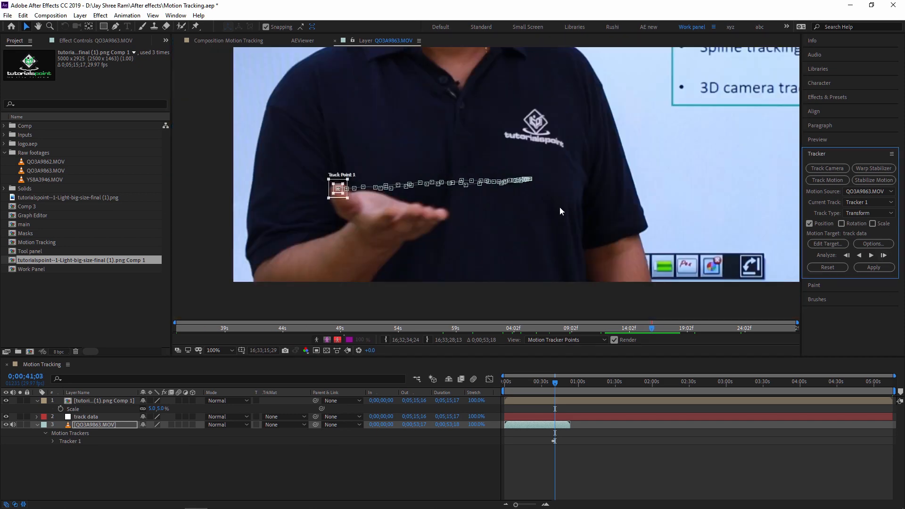
scroll(329, 201, up, 2)
click(883, 256)
click(884, 256)
click(884, 255)
click(884, 255)
click(884, 255)
click(884, 256)
click(884, 256)
click(846, 255)
click(847, 255)
drag(434, 241, 445, 184)
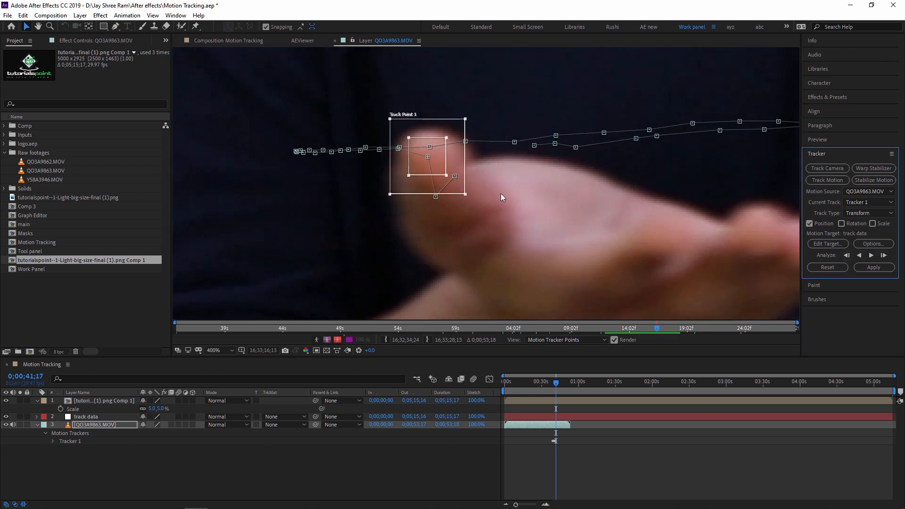
Re-analyze the drifted frames one at a time up to 0;00;41;19, with Track Point 1 on the thumb tip
click(847, 255)
click(884, 255)
click(883, 256)
click(884, 256)
click(884, 255)
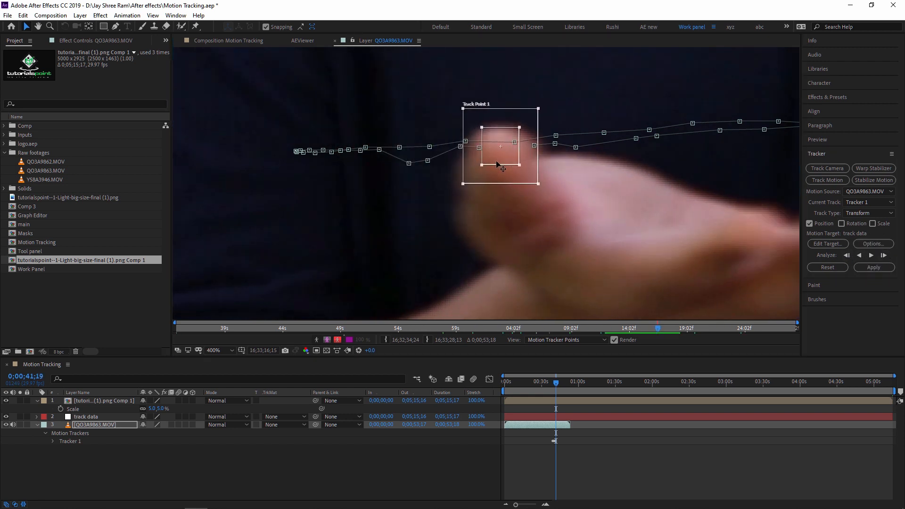
Analyze the remaining frames one by one up to 0;00;41;27, repositioning Track Point 1 on the thumb tip as needed
key(comma)
click(883, 256)
click(884, 256)
click(884, 256)
drag(550, 170, 658, 169)
click(884, 255)
click(884, 255)
click(884, 256)
scroll(657, 169, down, 1)
scroll(552, 412, up, 3)
drag(472, 136, 456, 191)
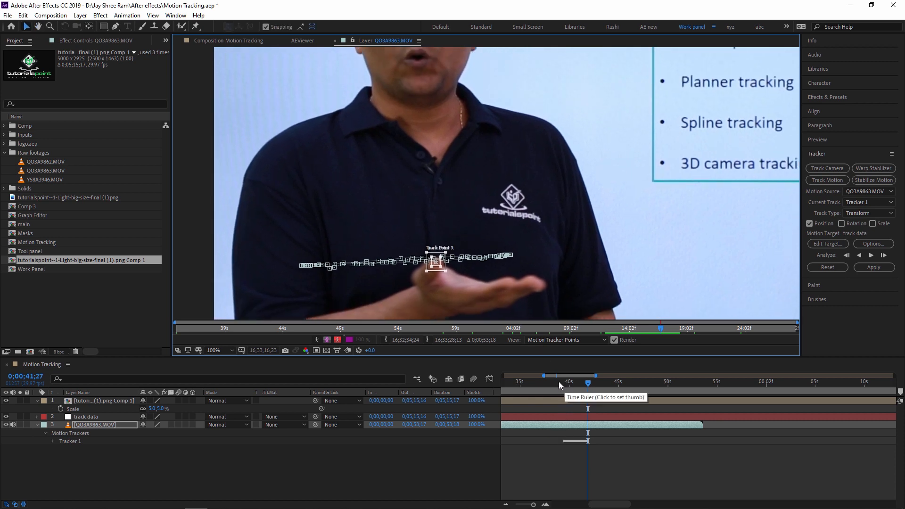
Open Tracker 1's motion target settings and confirm the track data layer as the target
scroll(565, 423, up, 2)
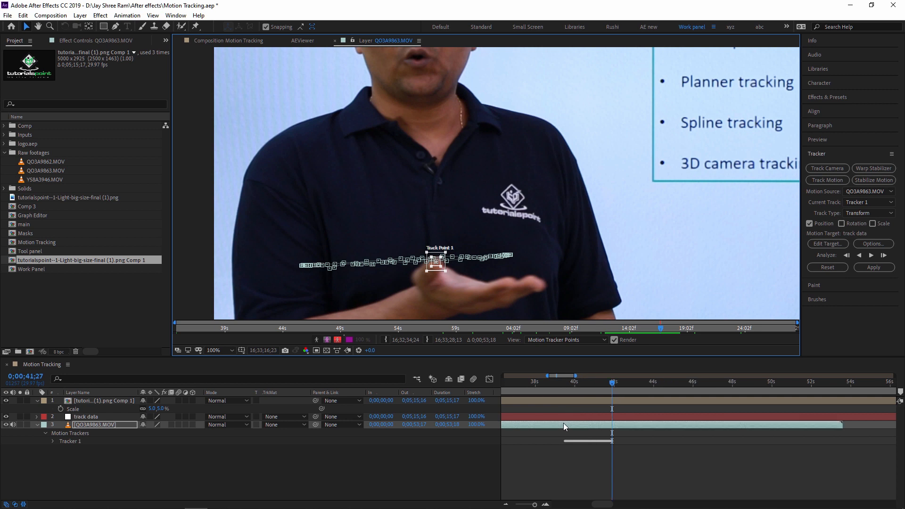
click(821, 245)
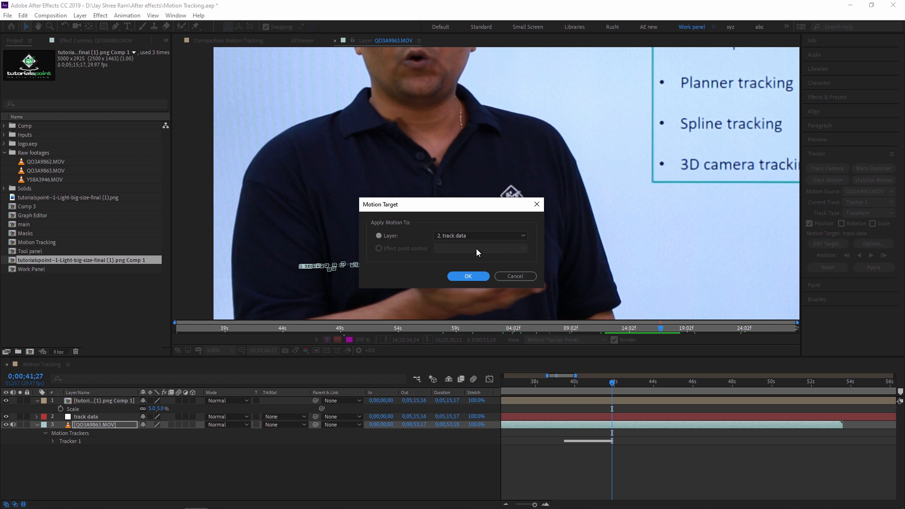
click(475, 278)
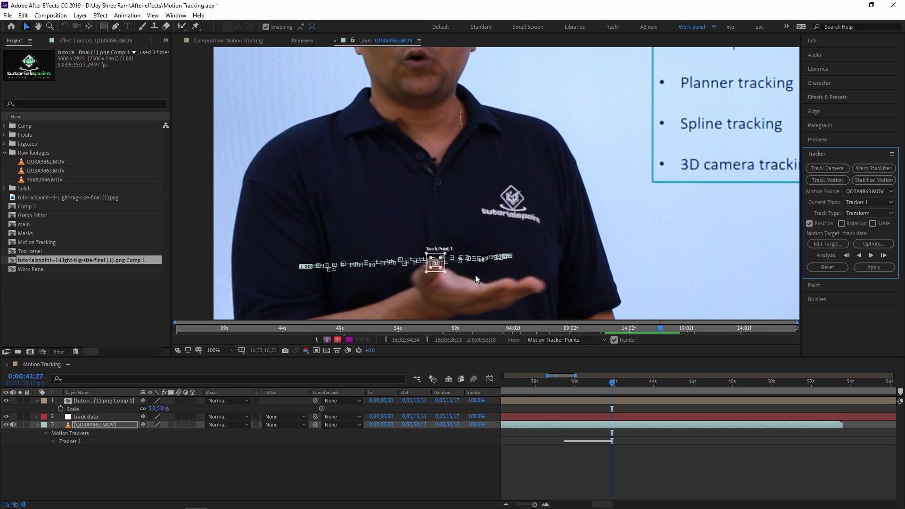
Apply Tracker 1's motion data to the track data layer in both the X and Y dimensions
click(873, 268)
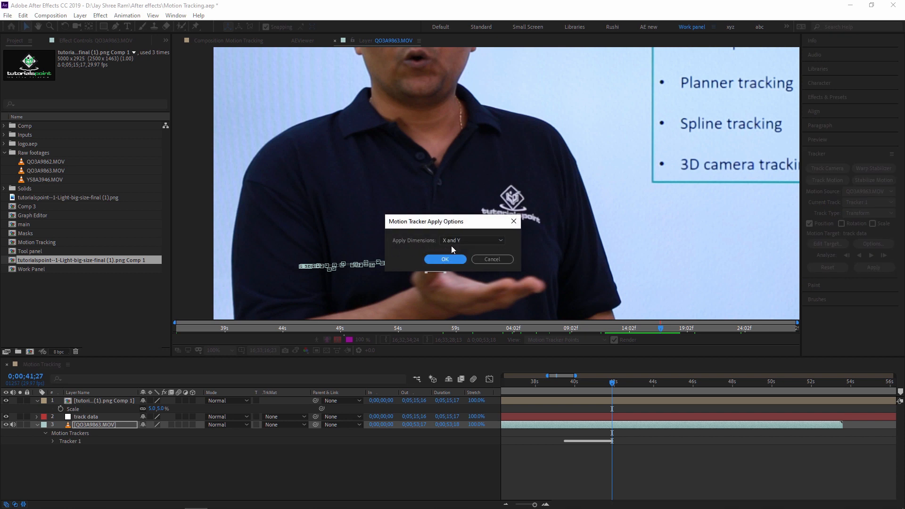
click(458, 241)
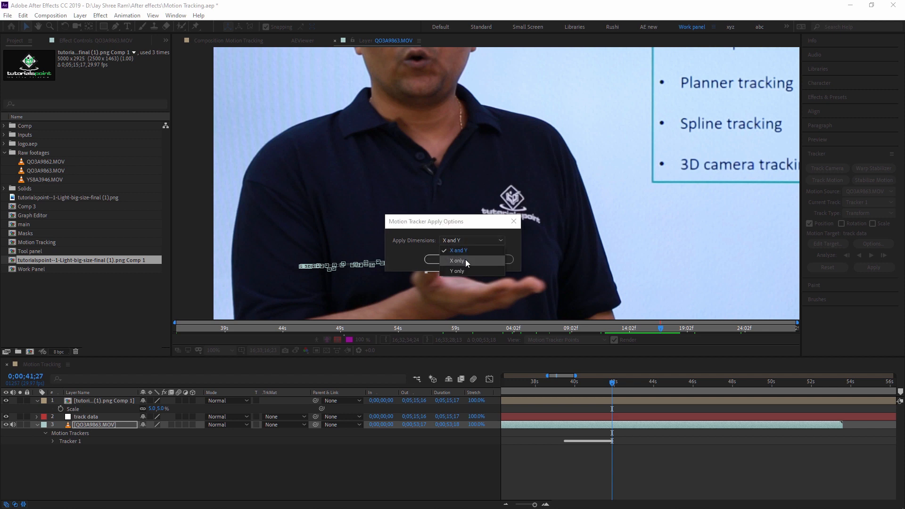
click(469, 240)
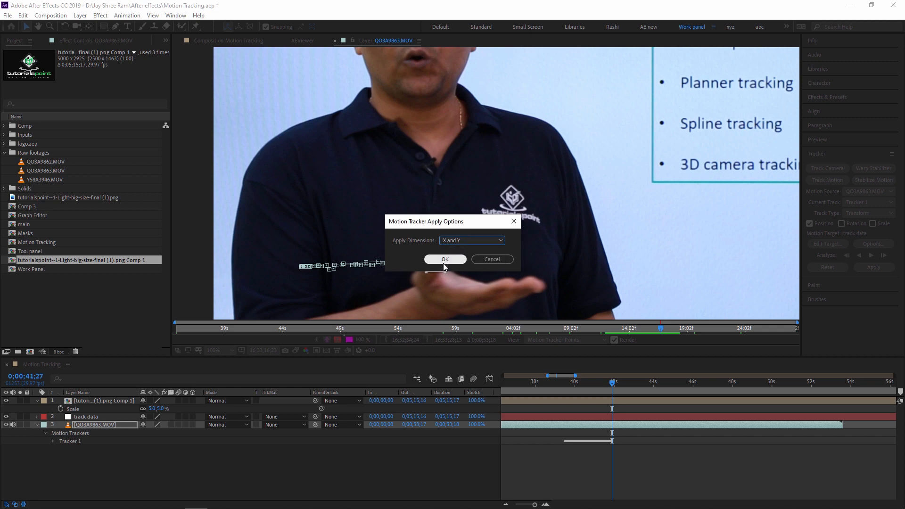
click(446, 261)
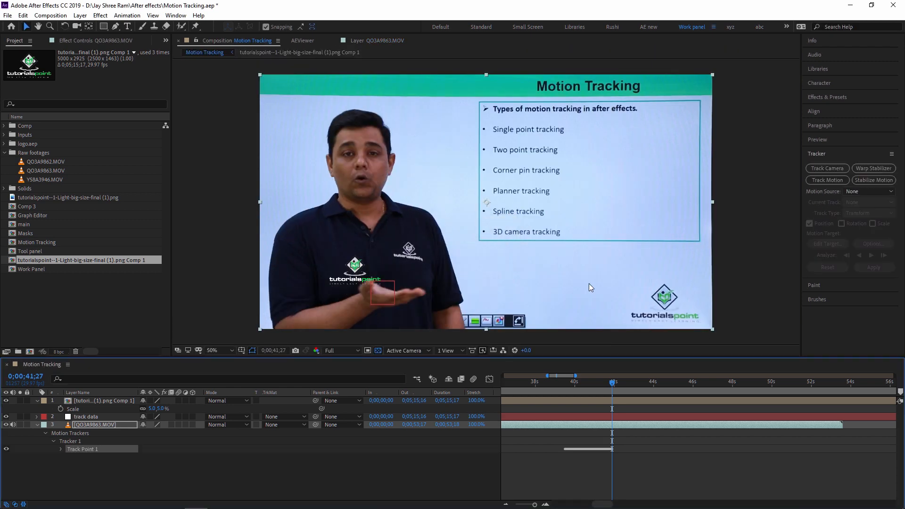
Select the logo layer, go to the first tracked frame at 0;00;39;15, and position the logo just above the presenter's palm
drag(409, 278, 398, 221)
scroll(440, 242, up, 1)
drag(442, 172, 491, 216)
scroll(491, 216, down, 1)
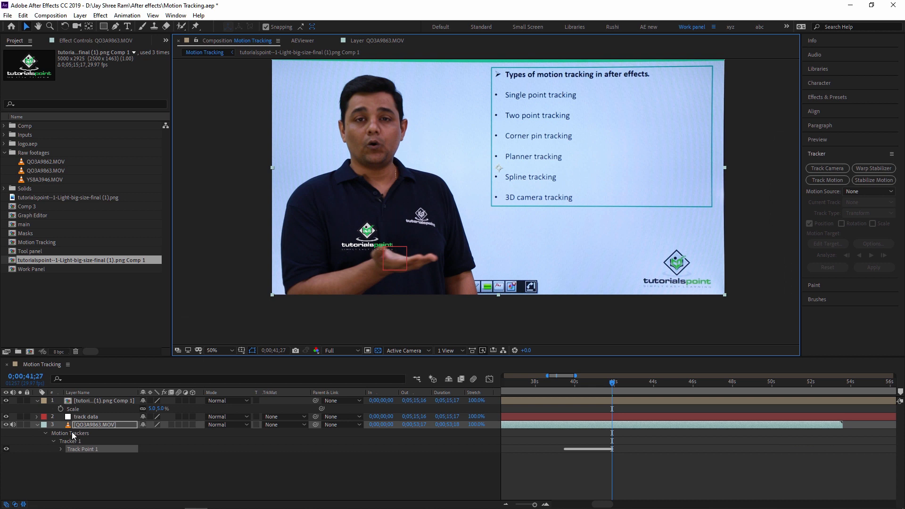
click(104, 401)
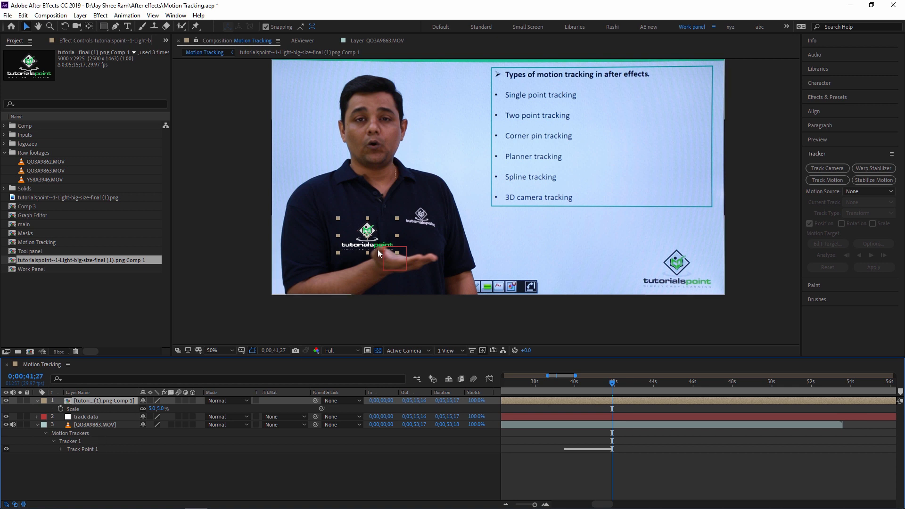
click(565, 386)
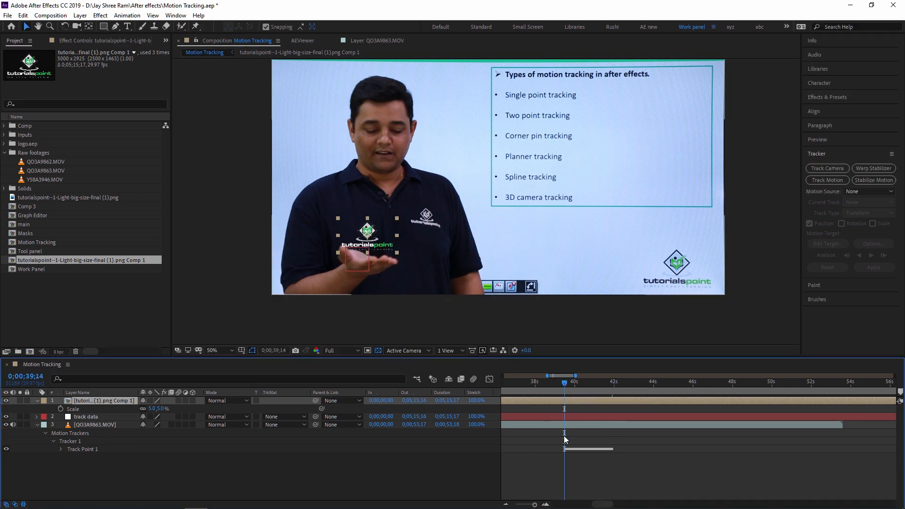
scroll(576, 442, up, 4)
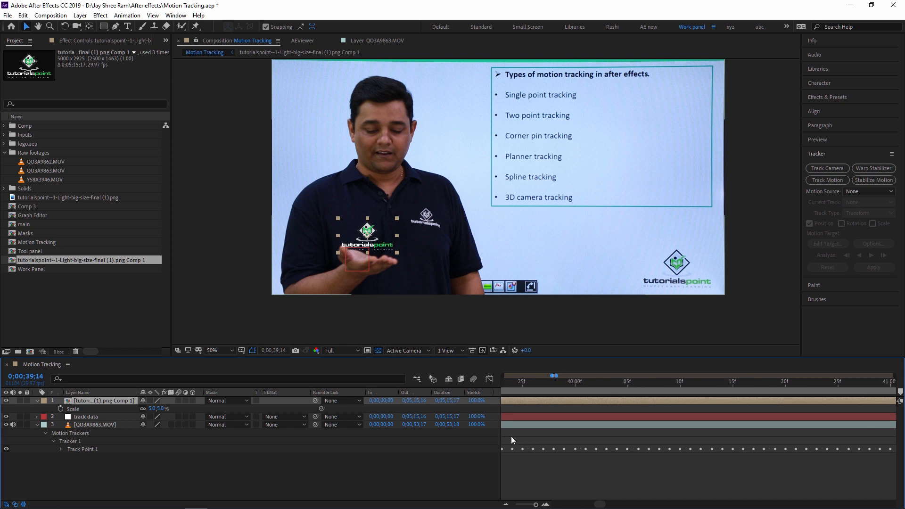
drag(602, 503, 601, 502)
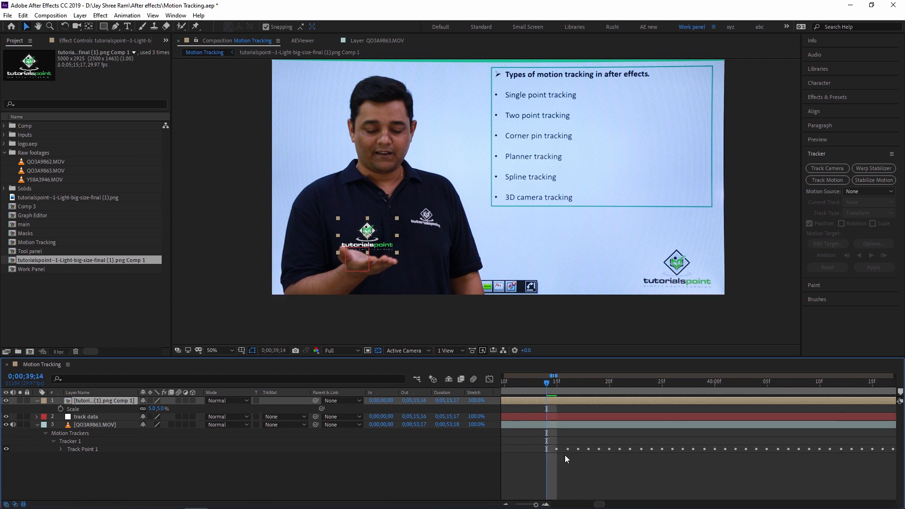
key(Page_Down)
scroll(359, 251, up, 1)
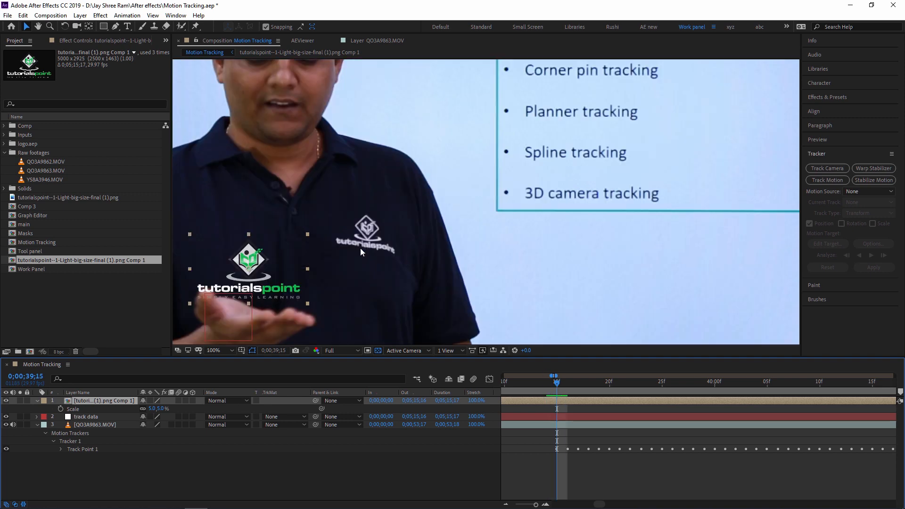
drag(300, 283, 462, 184)
mouse_move(441, 190)
mouse_down()
mouse_move(455, 179)
mouse_move(436, 183)
mouse_move(449, 180)
mouse_up()
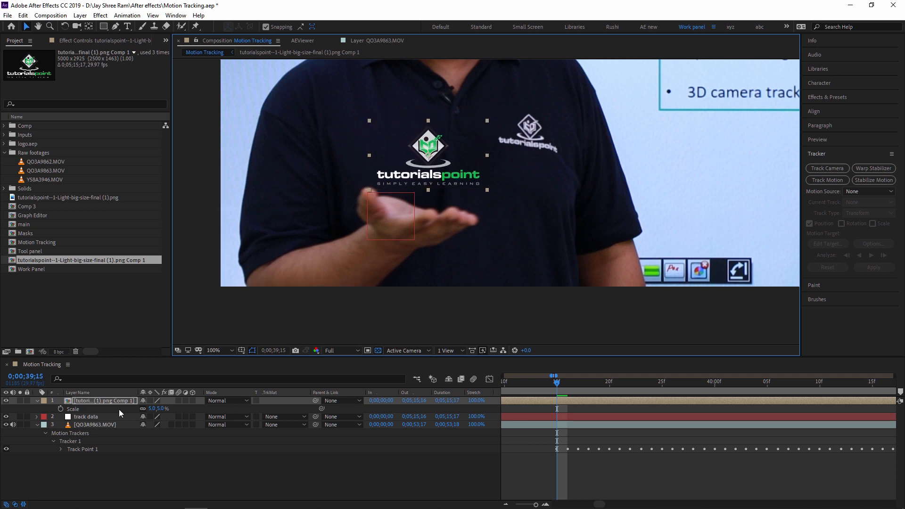
Parent the logo layer to the track data layer and preview the logo following the hand
drag(315, 400, 90, 419)
key(comma)
key(space)
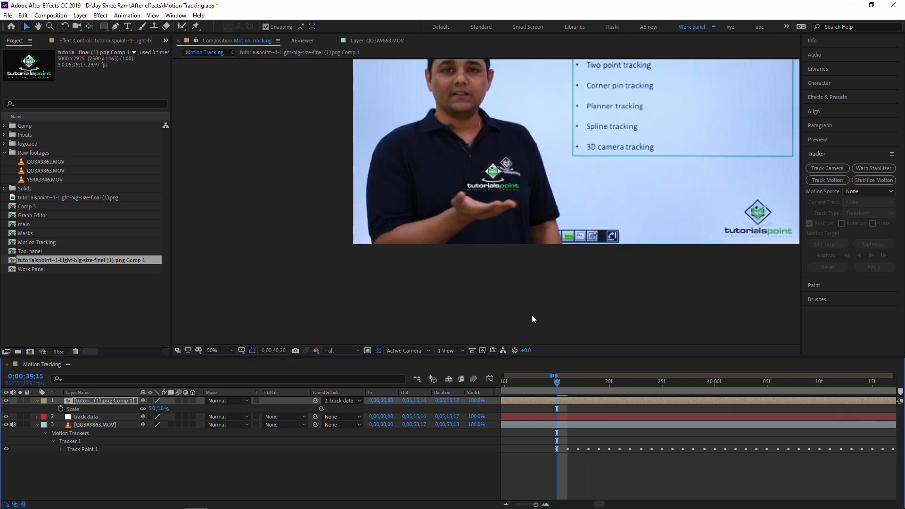
scroll(593, 445, down, 3)
scroll(593, 444, down, 3)
key(space)
Replay the tracked section from 0;00;39;11 to check the logo's movement with the hand
click(586, 385)
key(space)
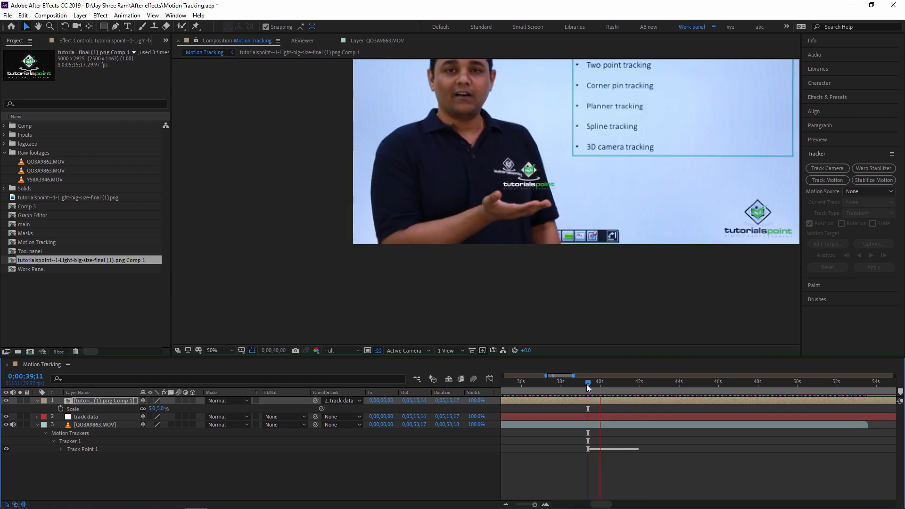
key(space)
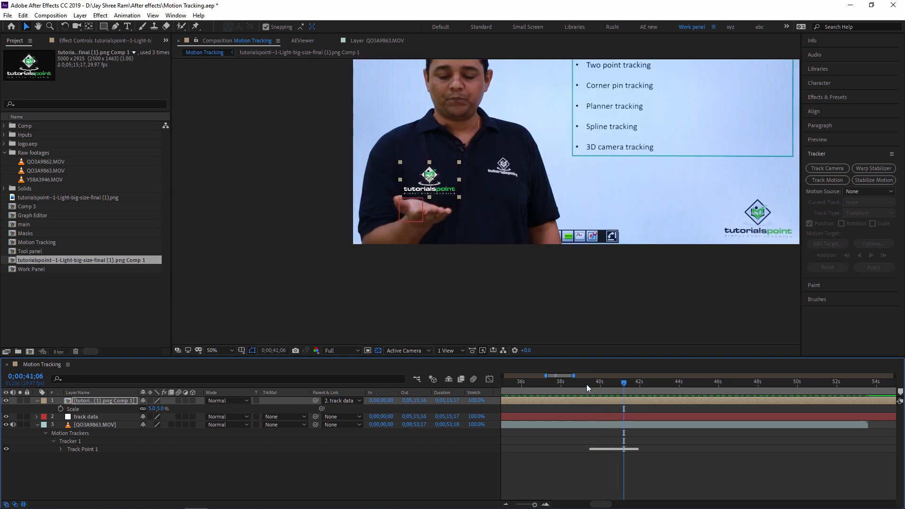